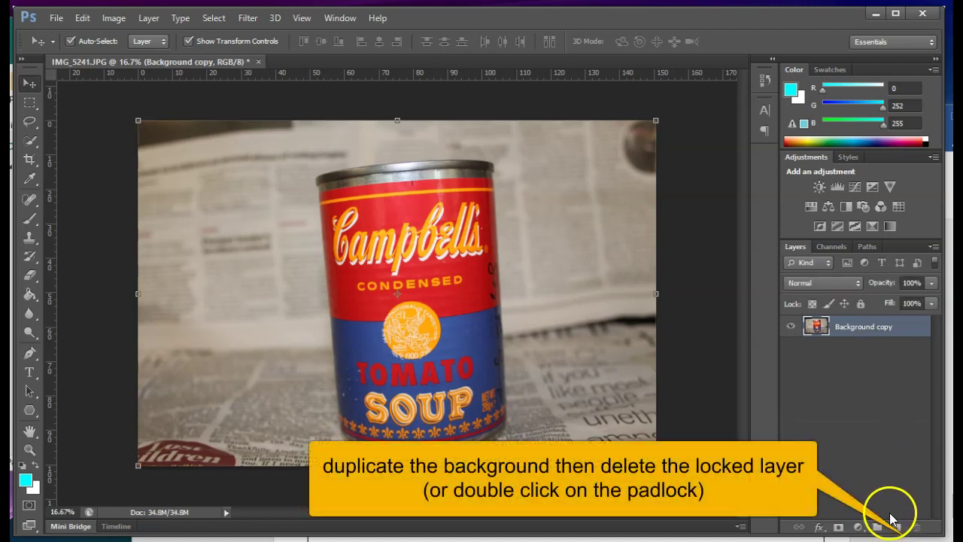
Add a new empty layer and place it beneath the Background copy layer.
left_click(897, 528)
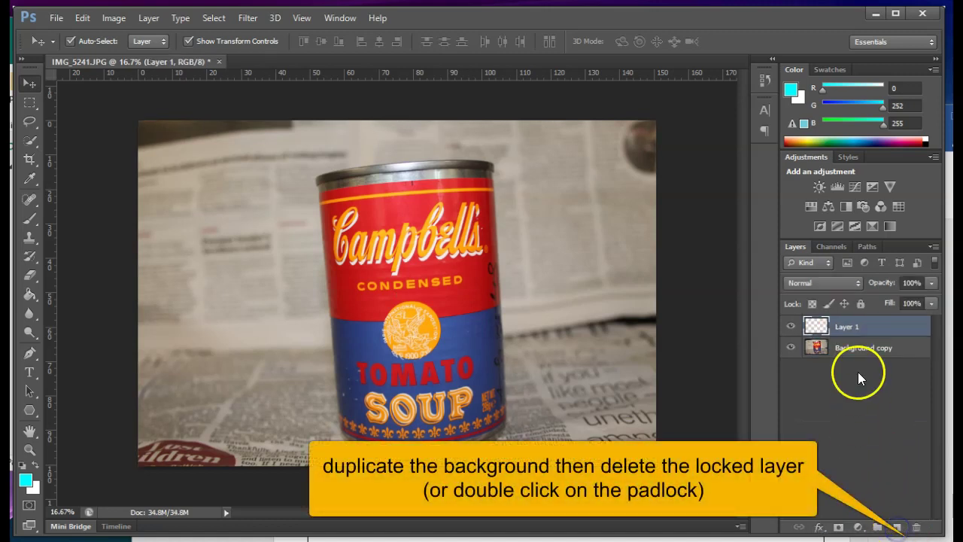
left_click_drag(849, 323, 848, 359)
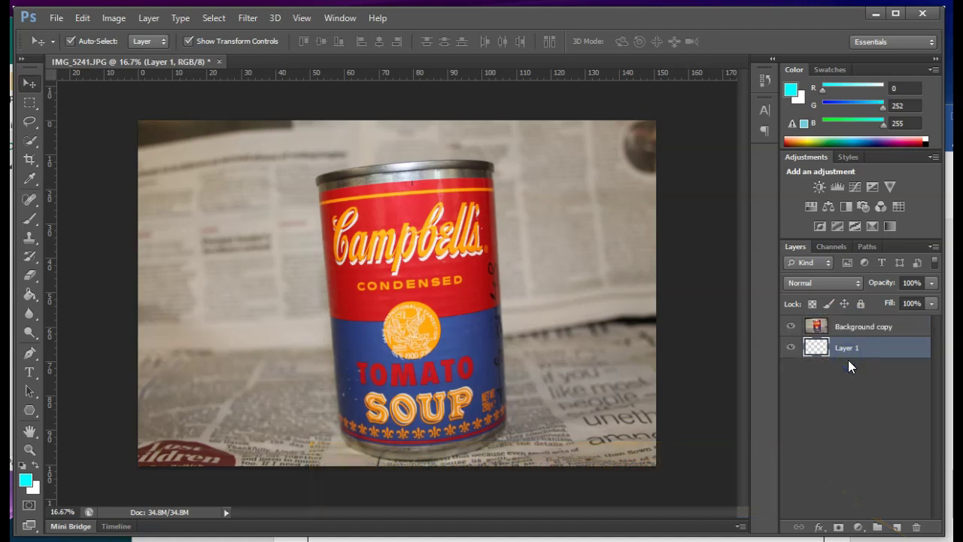
Draw a rough closed path around the outline of the soup can with the Pen tool.
left_click(29, 352)
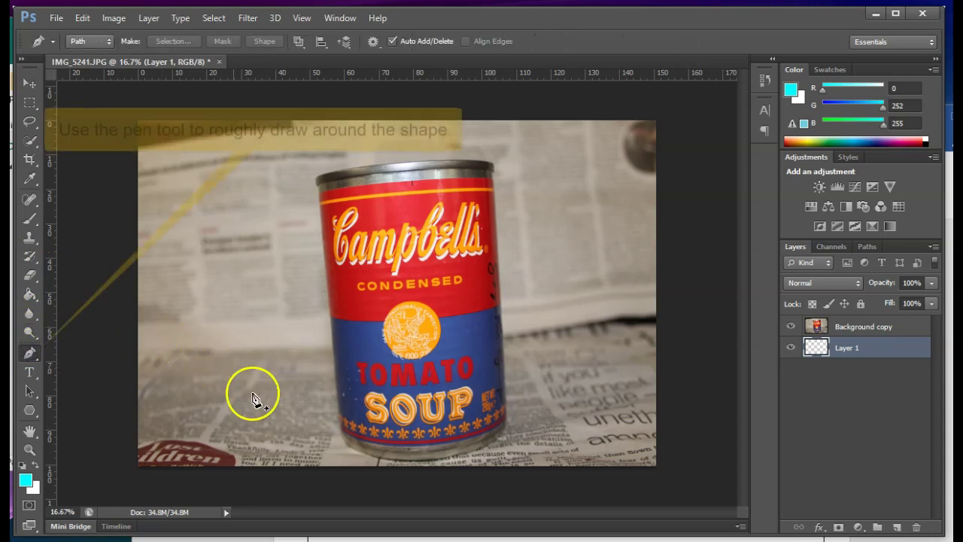
left_click(339, 412)
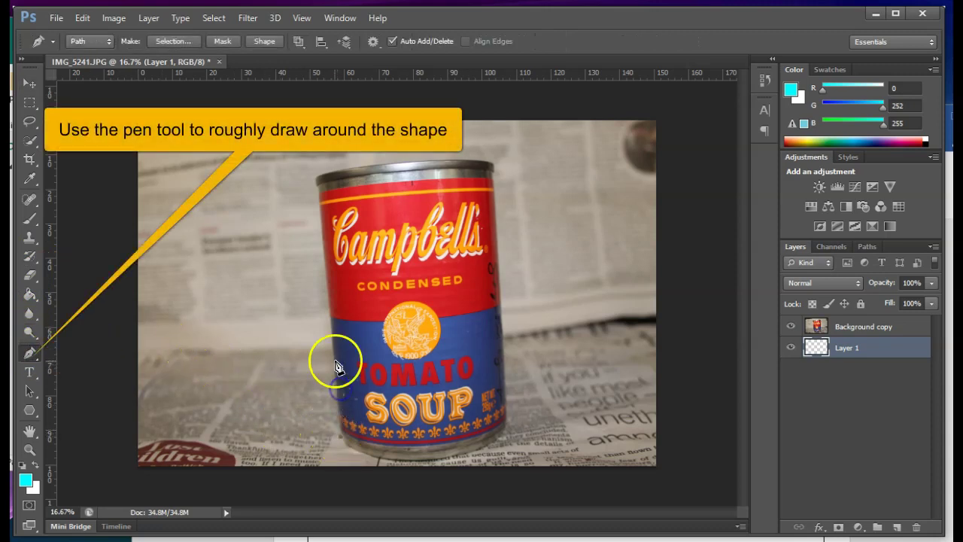
left_click(319, 238)
left_click(298, 176)
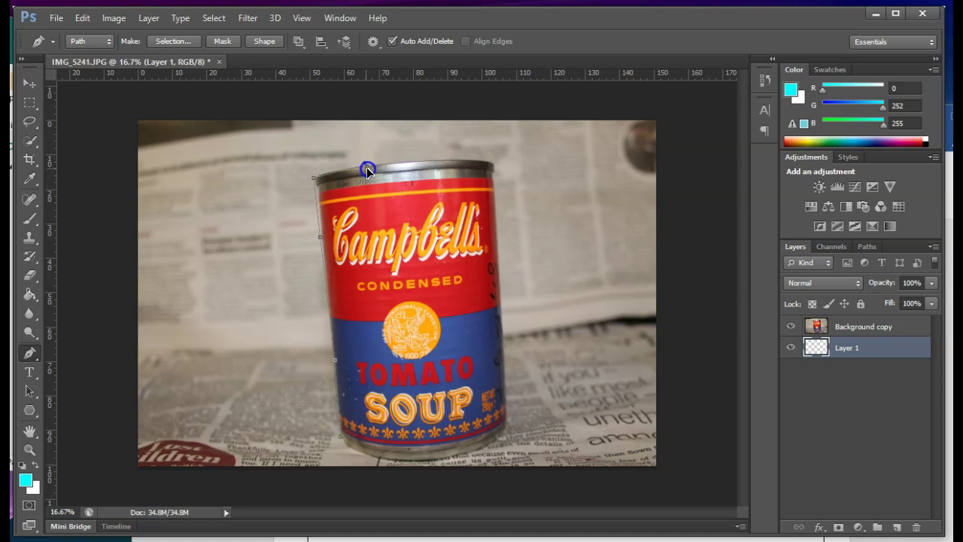
left_click_drag(422, 162, 429, 153)
left_click(489, 161)
left_click(506, 264)
left_click(514, 419)
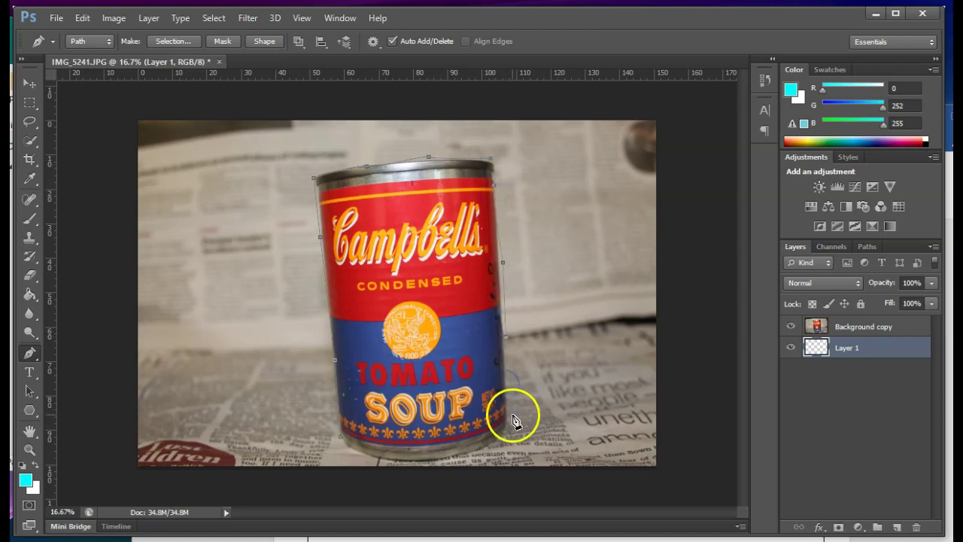
left_click(509, 440)
left_click(414, 462)
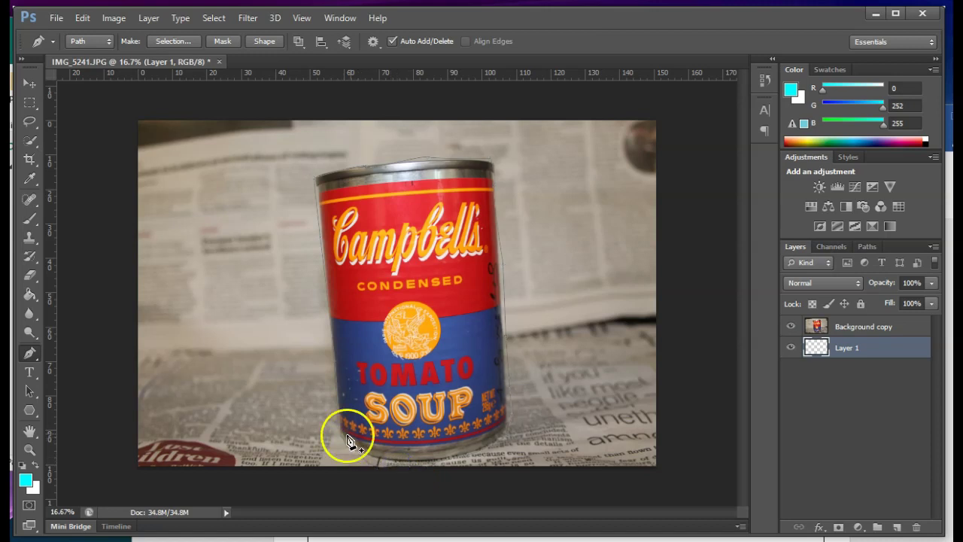
Convert the can path into a new anti-aliased selection with a feather radius of 0 pixels.
right_click(337, 344)
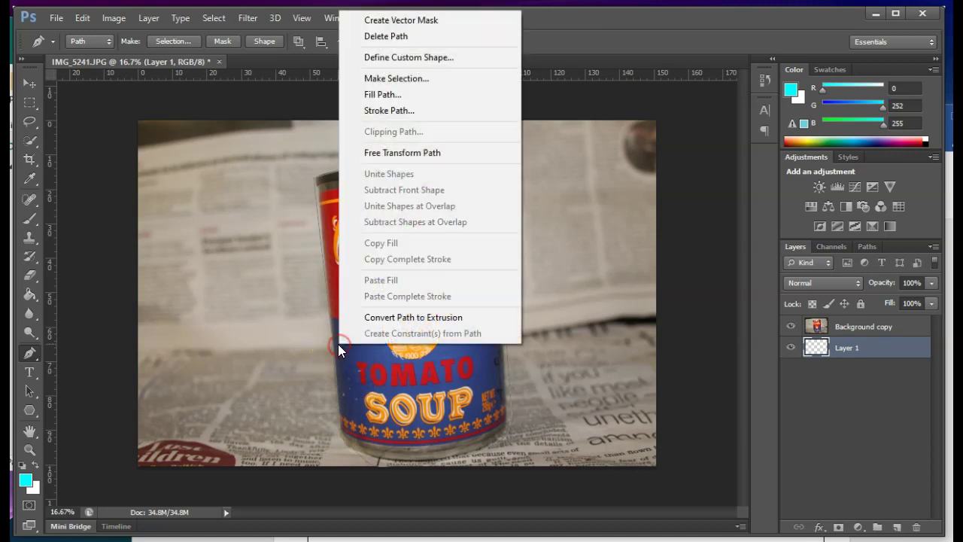
left_click(440, 80)
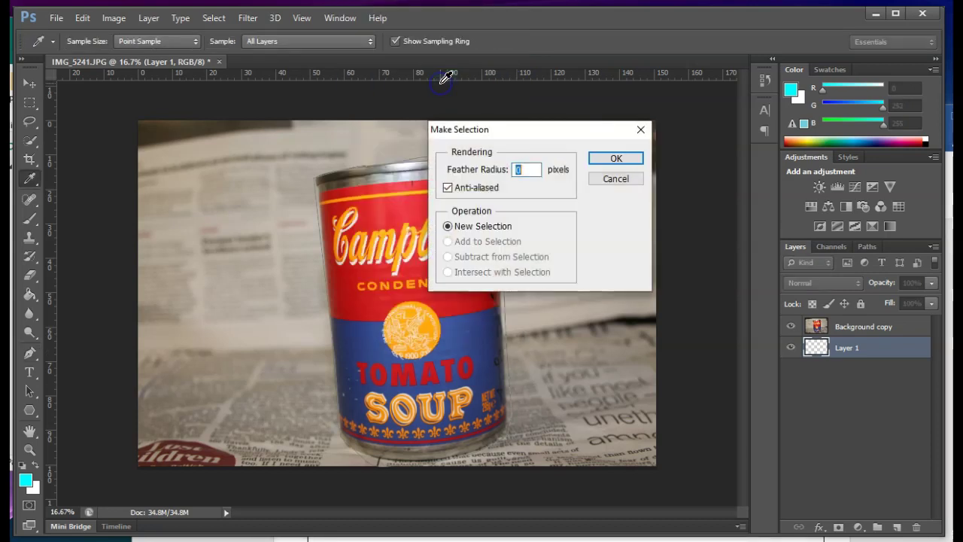
left_click(616, 161)
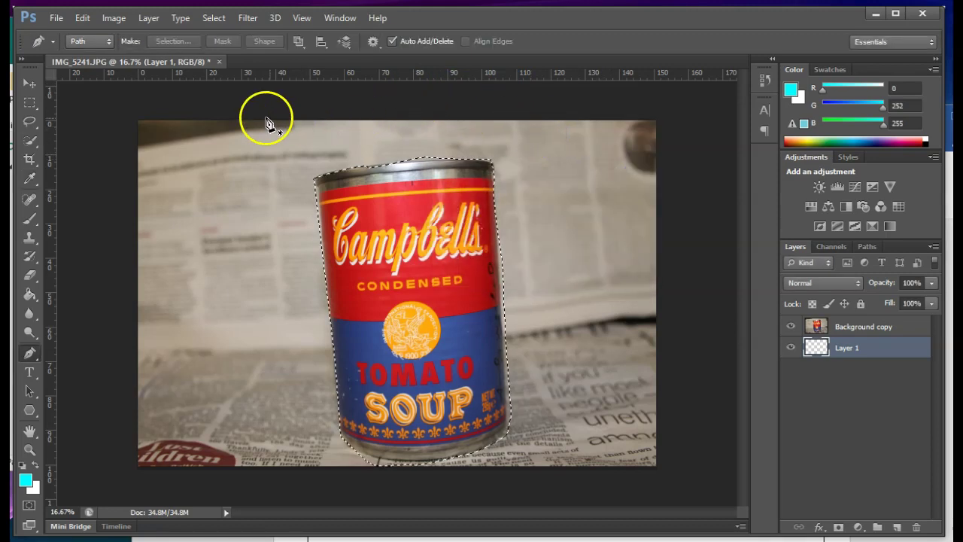
Invert the selection to delete the surroundings of the can from the Background copy layer, and deselect.
left_click(213, 21)
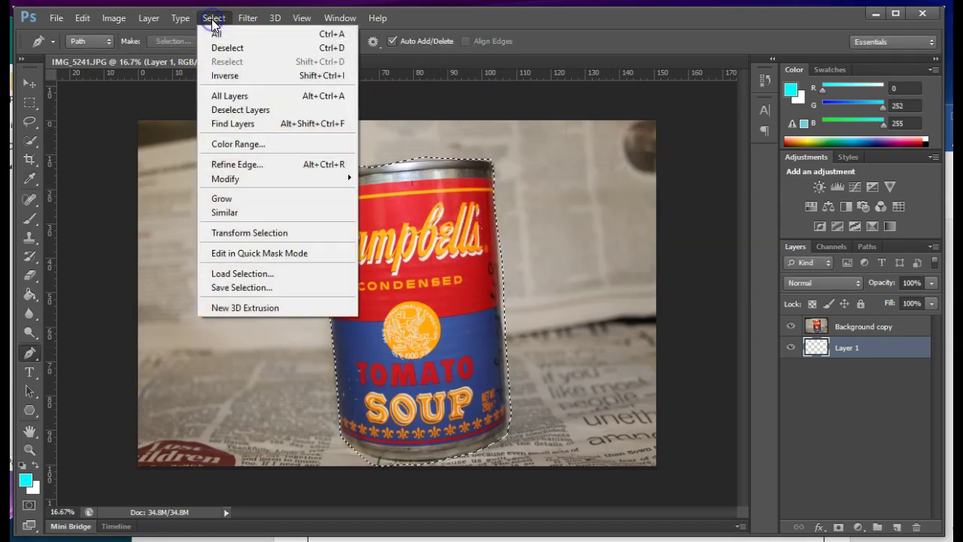
left_click(224, 76)
left_click(881, 333)
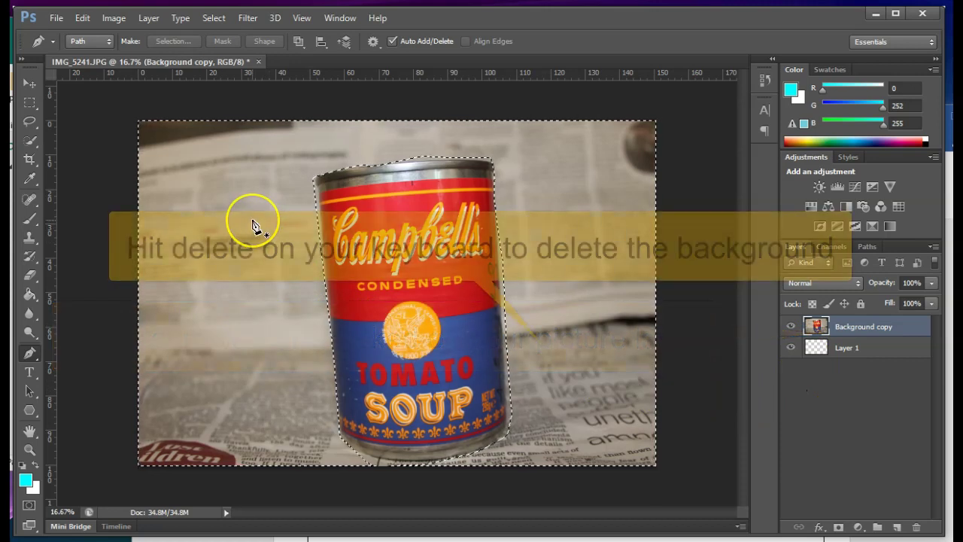
key("Delete")
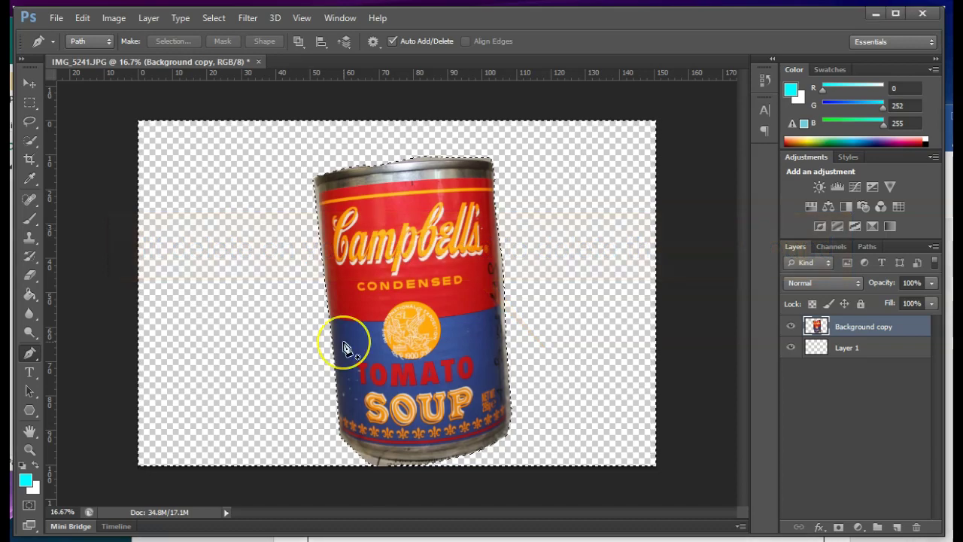
left_click(208, 19)
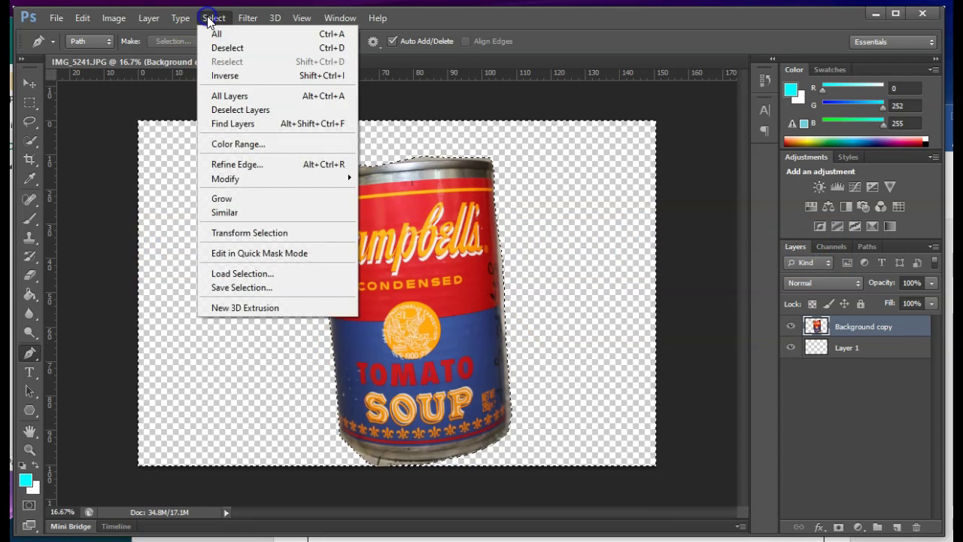
left_click(220, 50)
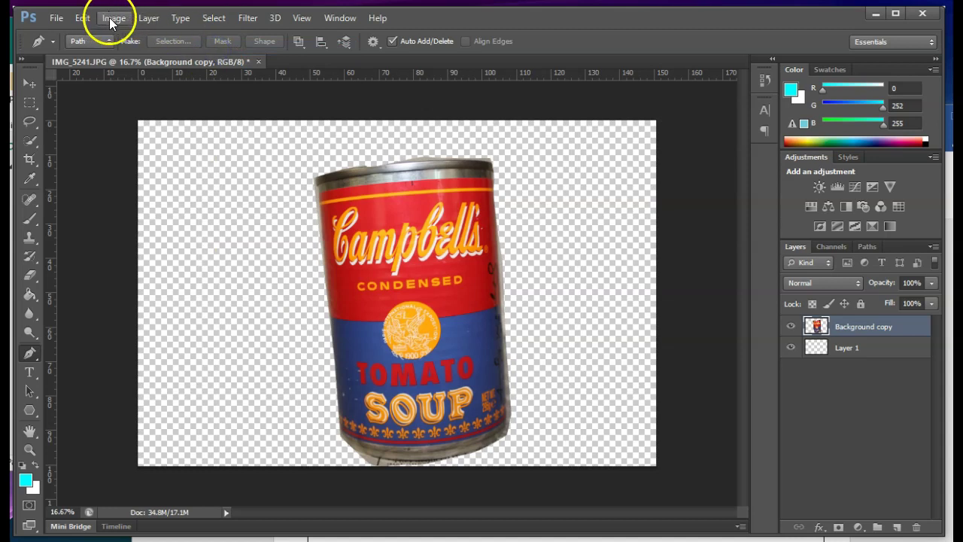
Desaturate the cut-out can on the Background copy layer.
left_click(114, 17)
mouse_move(125, 56)
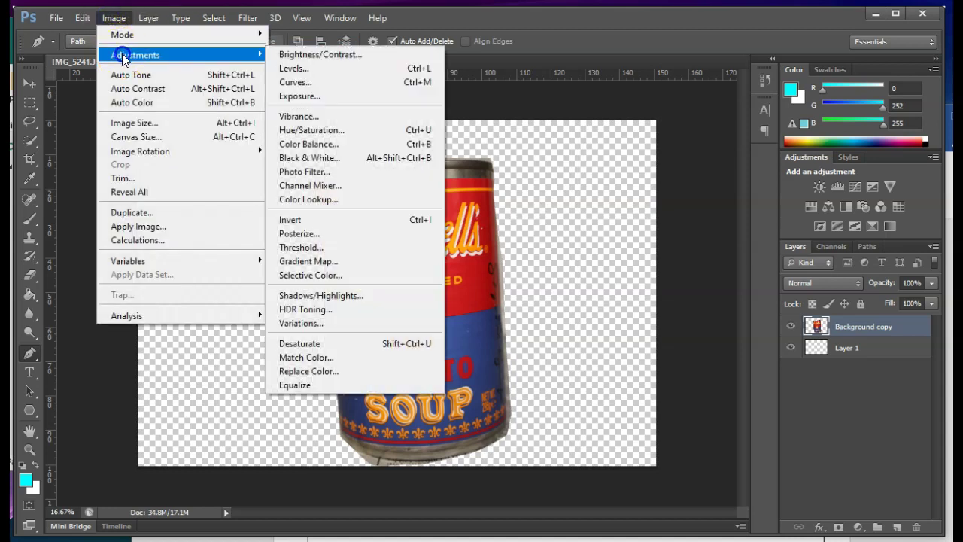
left_click(316, 344)
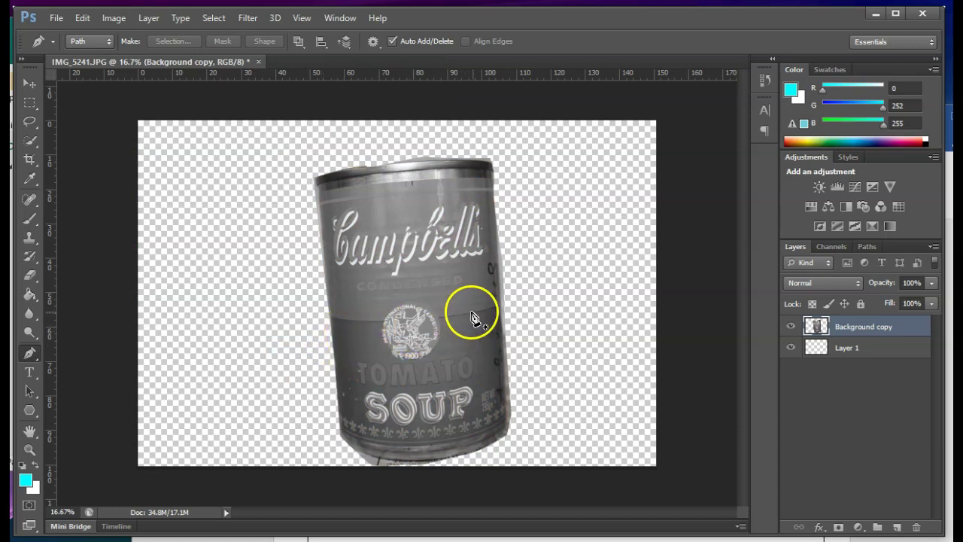
Add a Brightness/Contrast adjustment layer with brightness -12 and contrast 50.
left_click(817, 188)
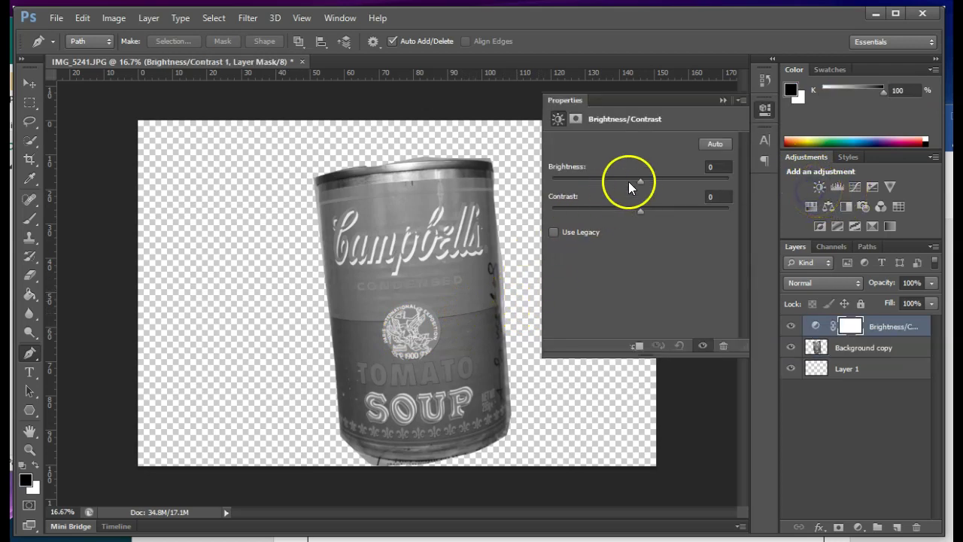
left_click_drag(640, 180, 685, 211)
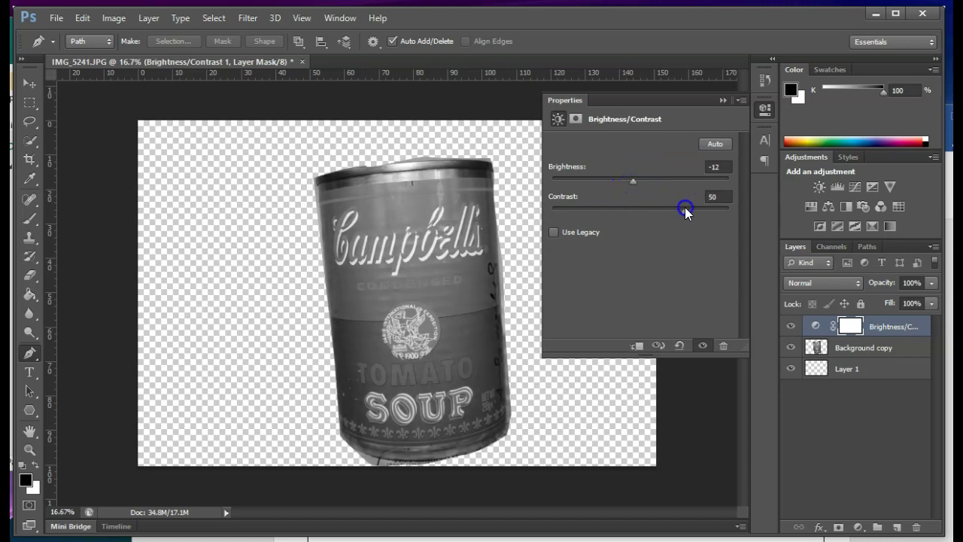
left_click(738, 100)
Apply the artistic Cutout filter to the Background copy layer, adjusting its settings for a posterized look.
left_click(875, 354)
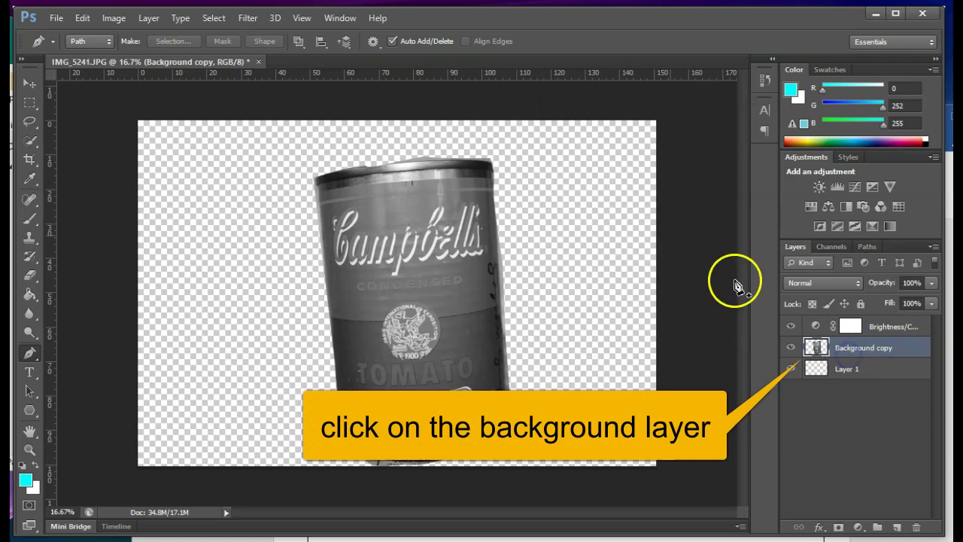
left_click(250, 18)
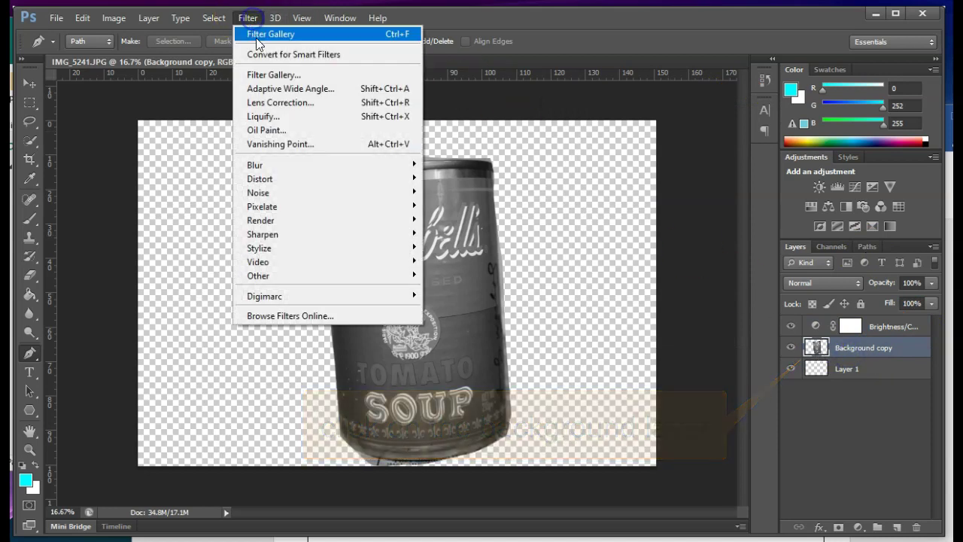
left_click(275, 75)
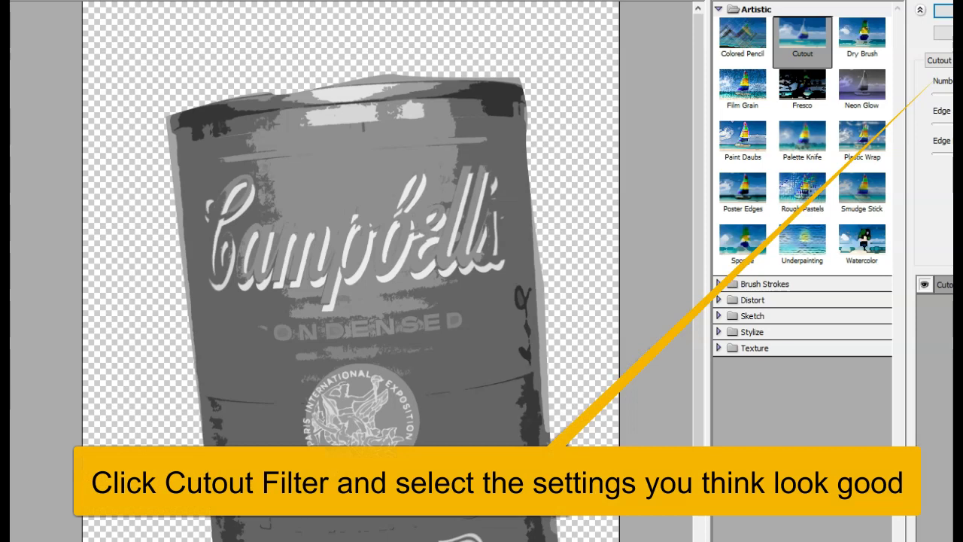
left_click(948, 95)
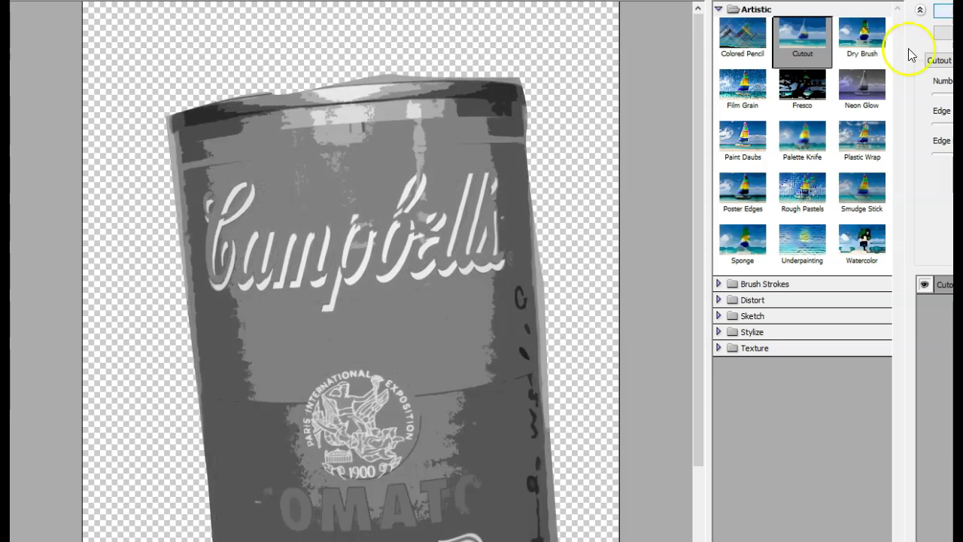
left_click(943, 11)
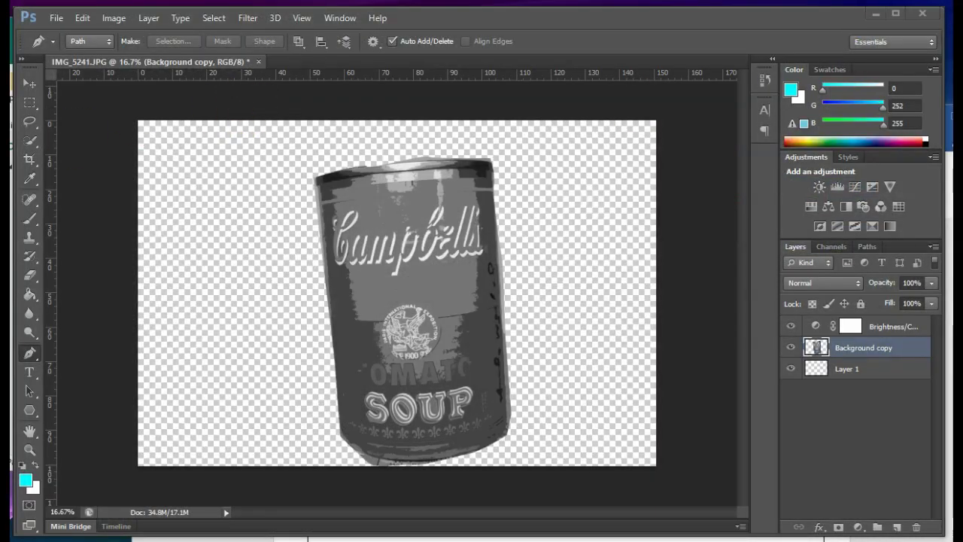
Add a Levels adjustment above the Background copy layer with input levels 35, 1.18 and 219, and close its properties.
left_click(835, 187)
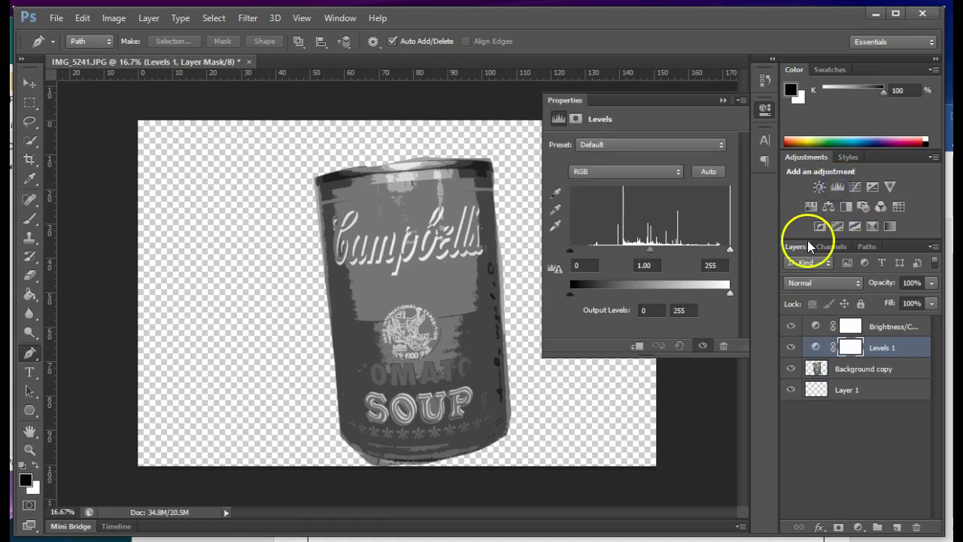
mouse_move(570, 249)
left_mouse_down()
mouse_move(604, 250)
mouse_move(583, 251)
left_mouse_up()
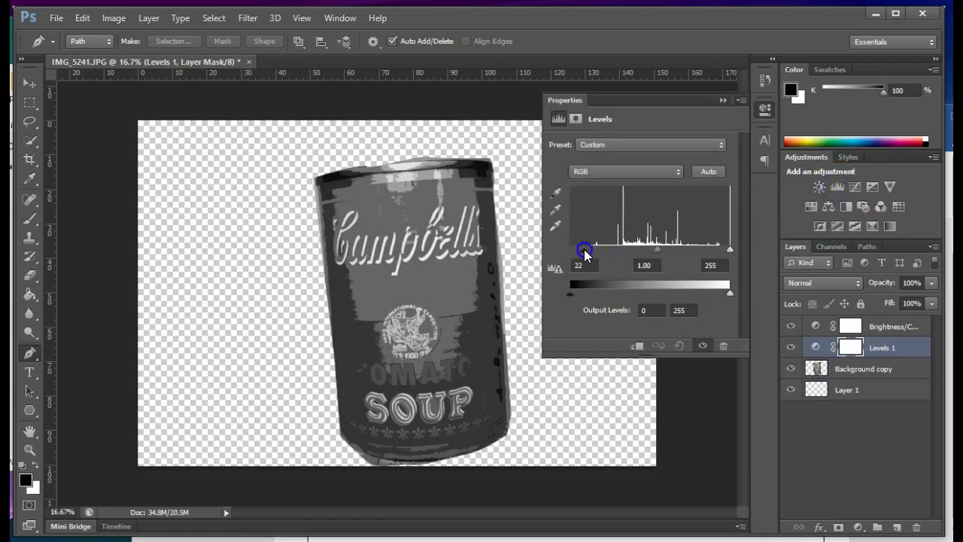
mouse_move(663, 253)
left_mouse_down()
mouse_move(638, 253)
mouse_move(661, 255)
mouse_move(653, 256)
left_mouse_up()
left_click_drag(728, 249, 711, 252)
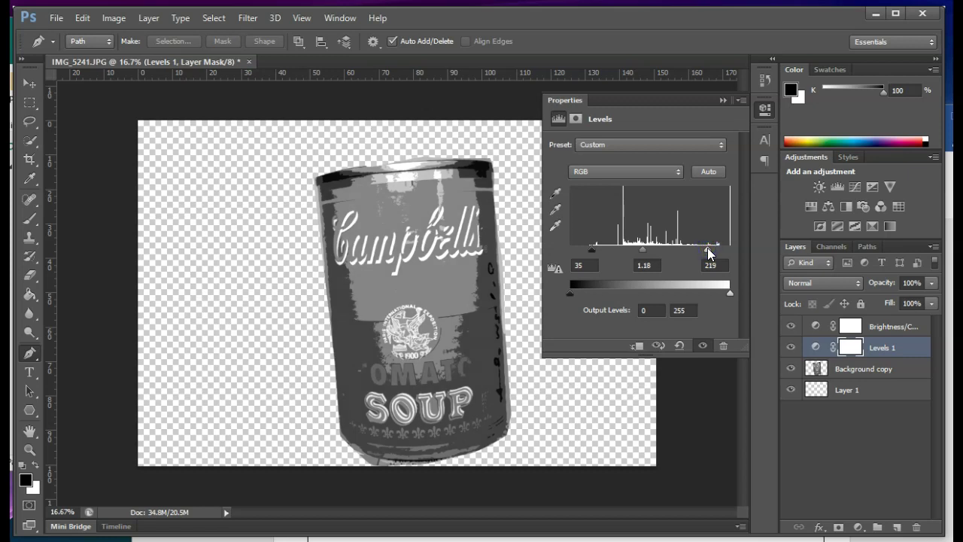
left_click(741, 100)
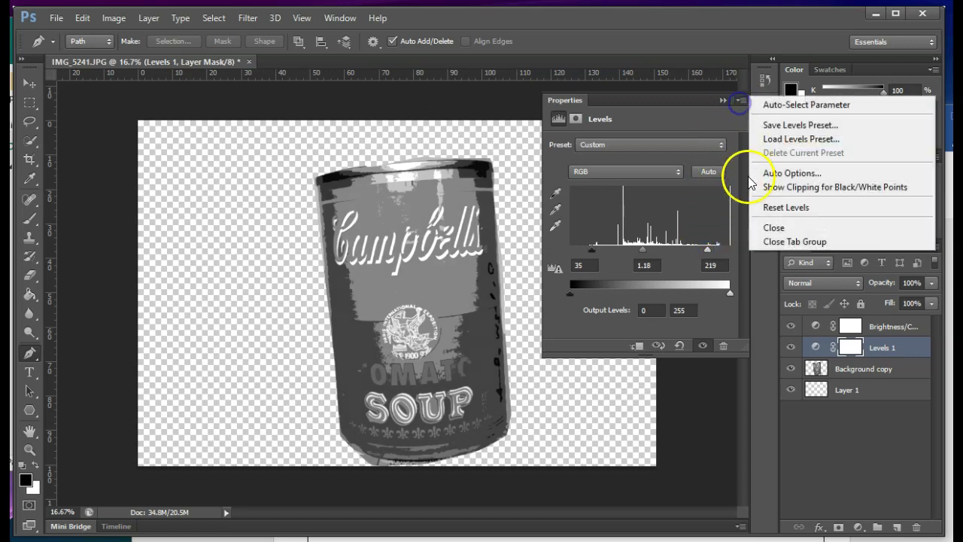
left_click(764, 229)
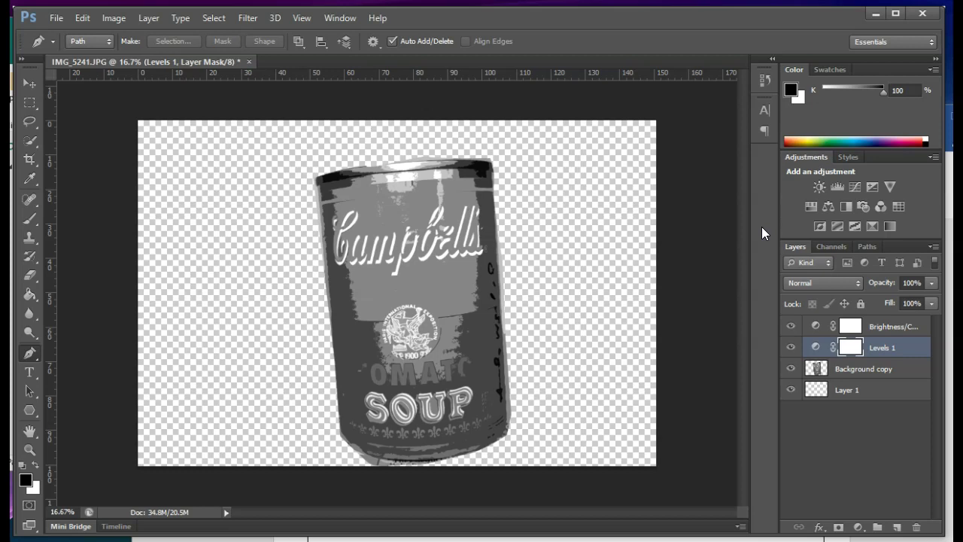
Create a new layer directly above Background copy and load the can's outline as a selection.
left_click_drag(913, 350, 898, 531)
left_click_drag(865, 343, 863, 374)
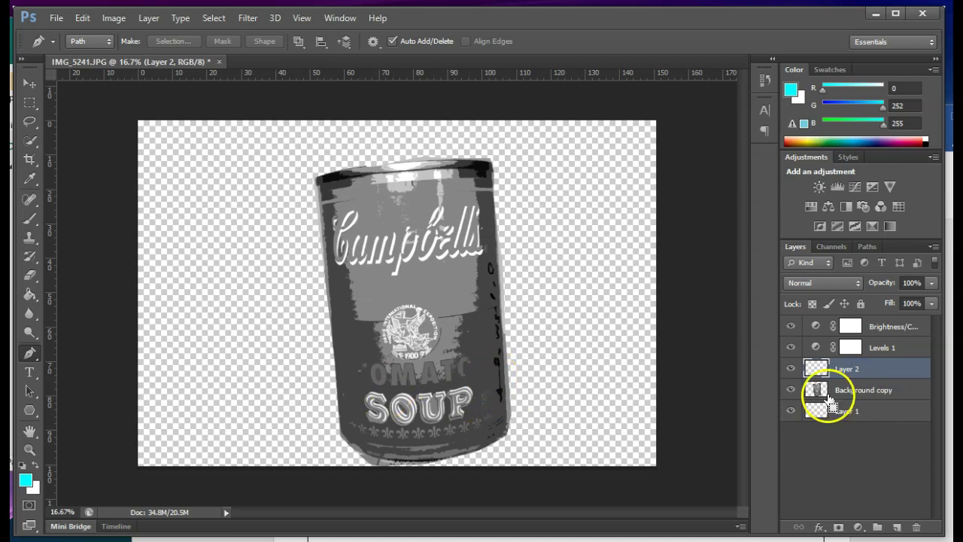
left_click(816, 390, "ctrl")
left_click(816, 389, "ctrl")
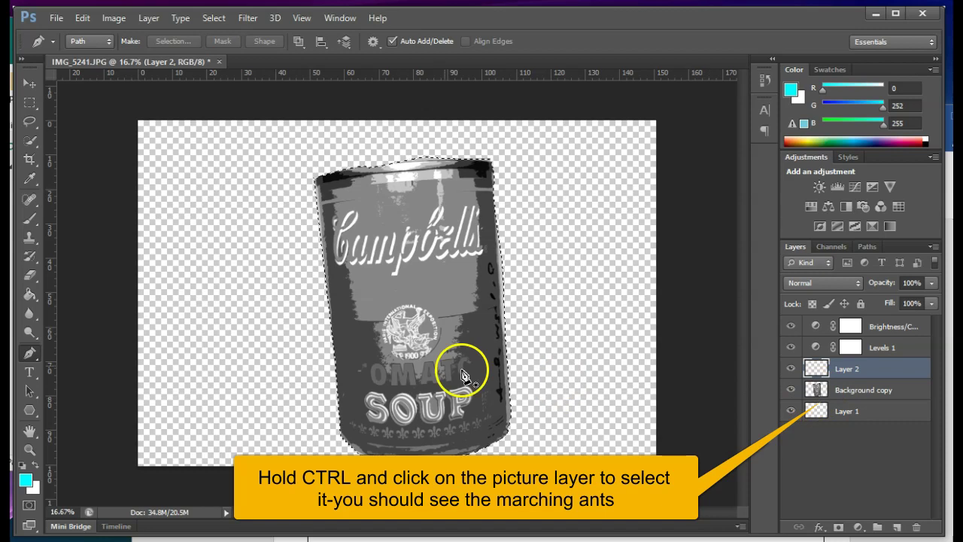
Fill the can-shaped selection on Layer 2 with red (RGB 255, 0, 30) using the Paint Bucket.
left_click(30, 293)
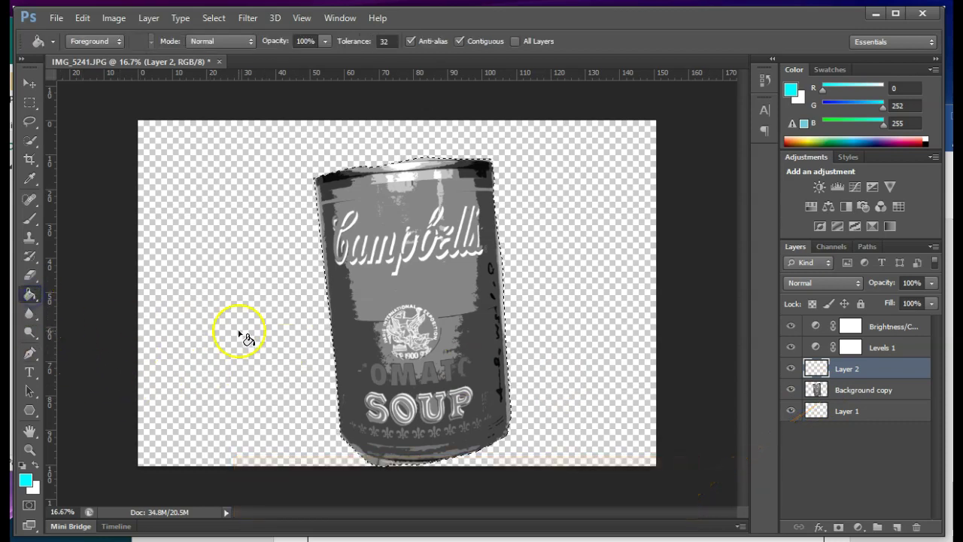
left_click(27, 482)
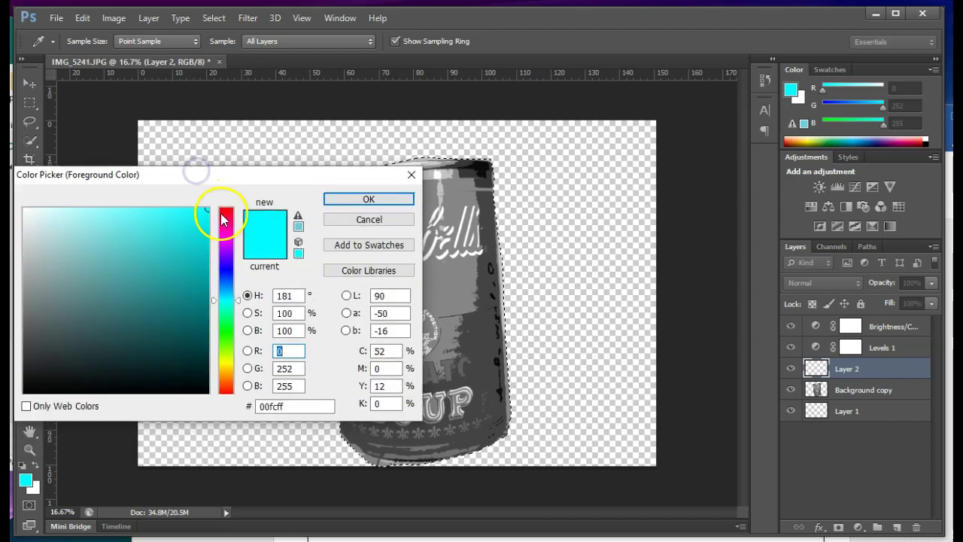
left_click(226, 209)
left_click(382, 197)
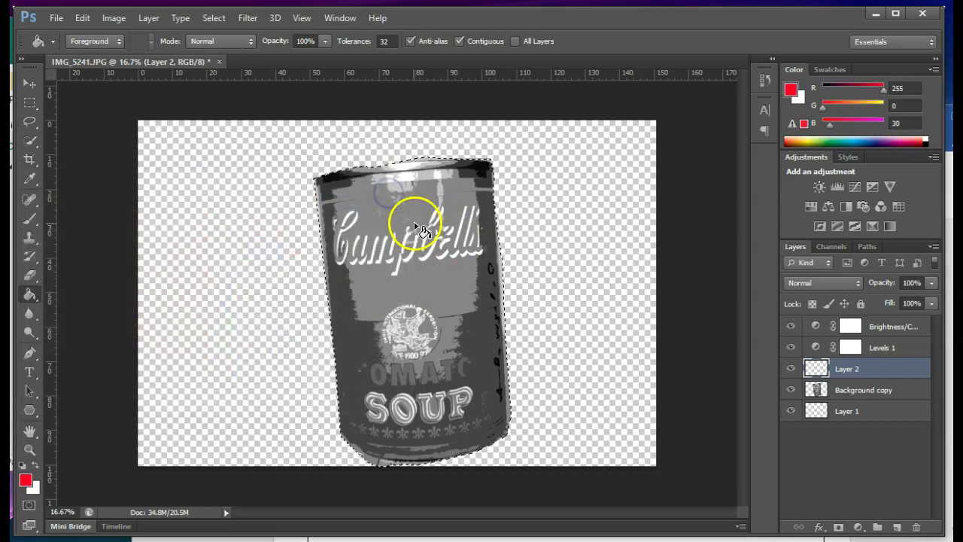
left_click(415, 226)
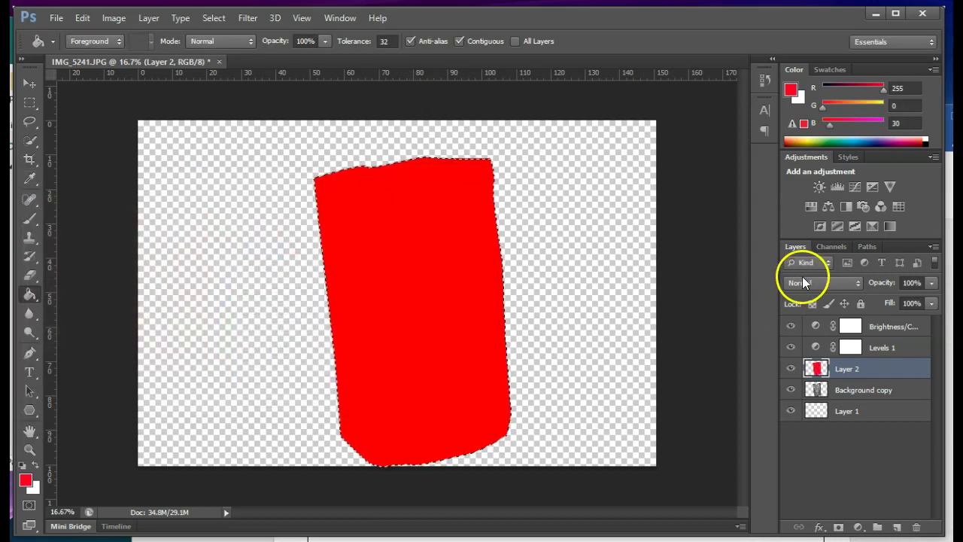
Set the blend mode of the red Layer 2 to Screen.
left_click(817, 283)
left_click_drag(818, 286, 822, 27)
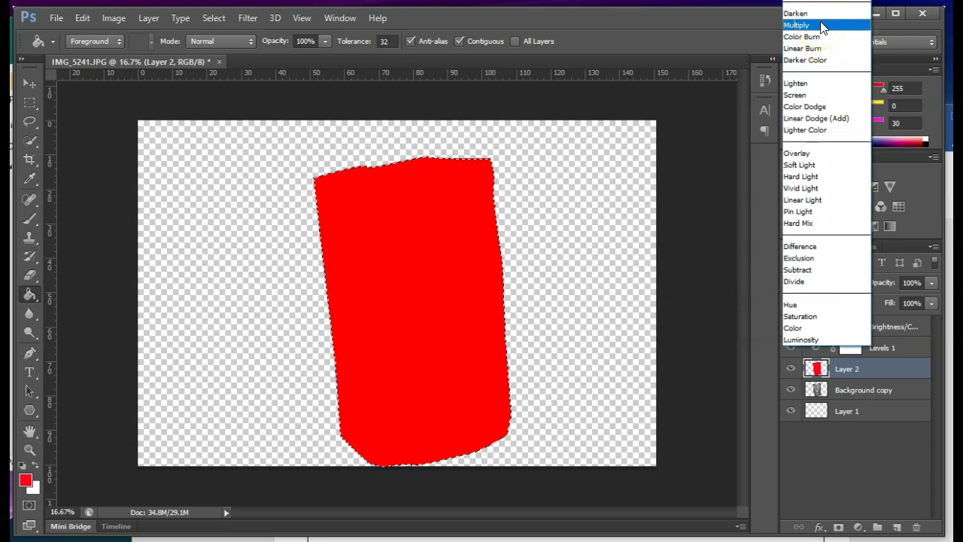
left_click_drag(822, 28, 827, 93)
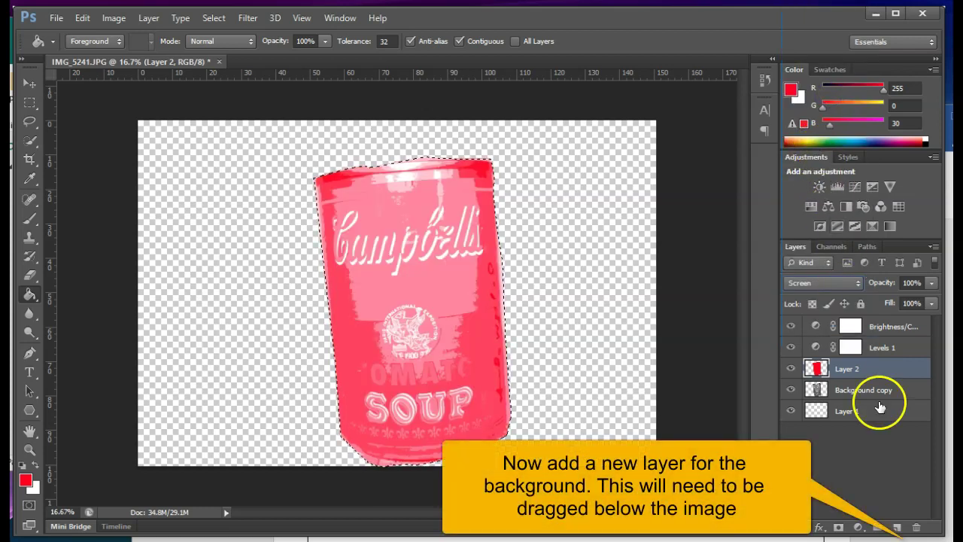
Add a new layer, clear the selection, fill the layer with cyan (RGB 0, 255, 246) and move it directly below Background copy.
left_click(897, 527)
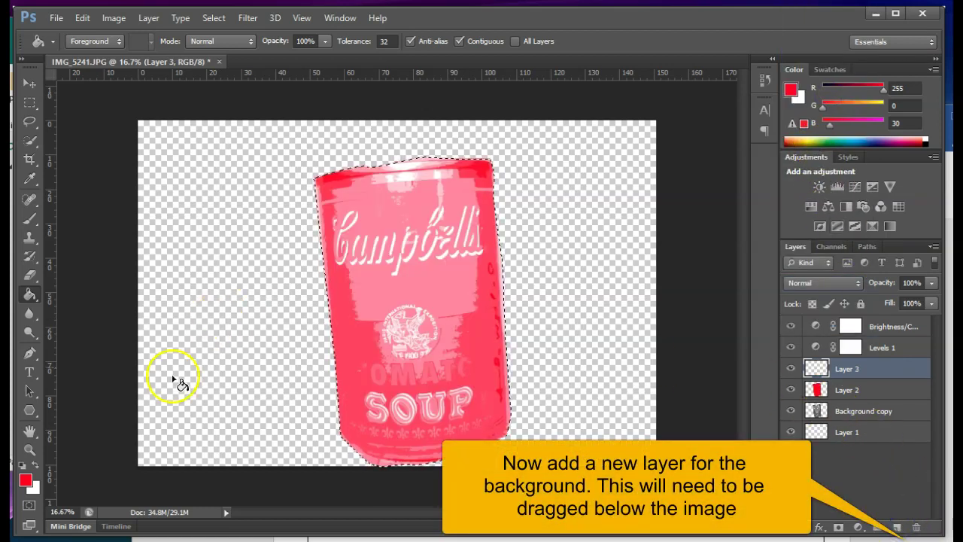
left_click(26, 480)
left_click(225, 301)
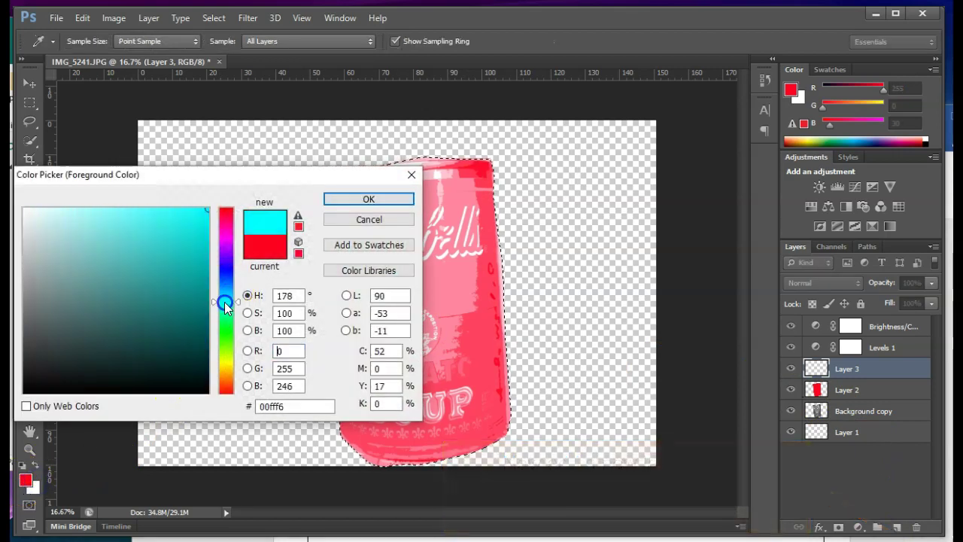
left_click(384, 201)
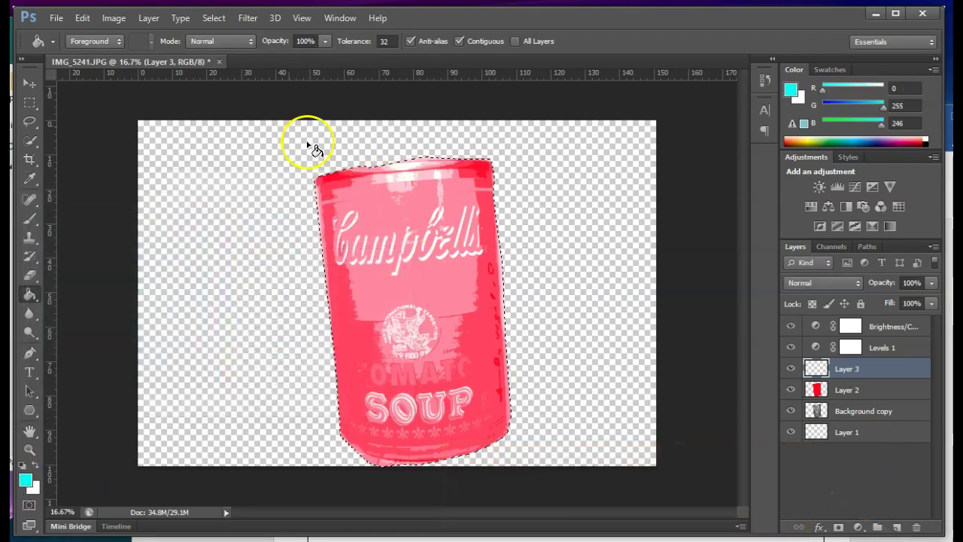
left_click(214, 17)
left_click(222, 48)
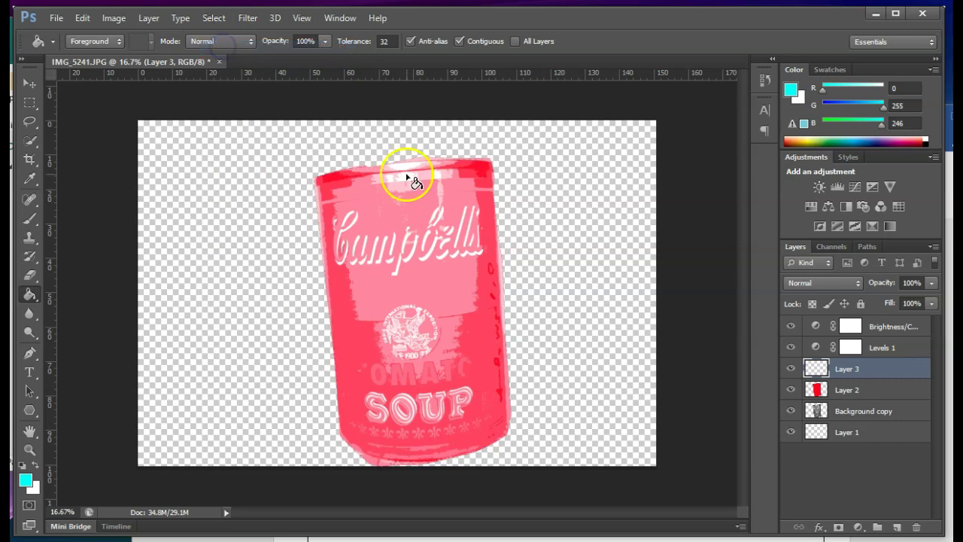
left_click(558, 269)
left_click_drag(826, 367, 854, 414)
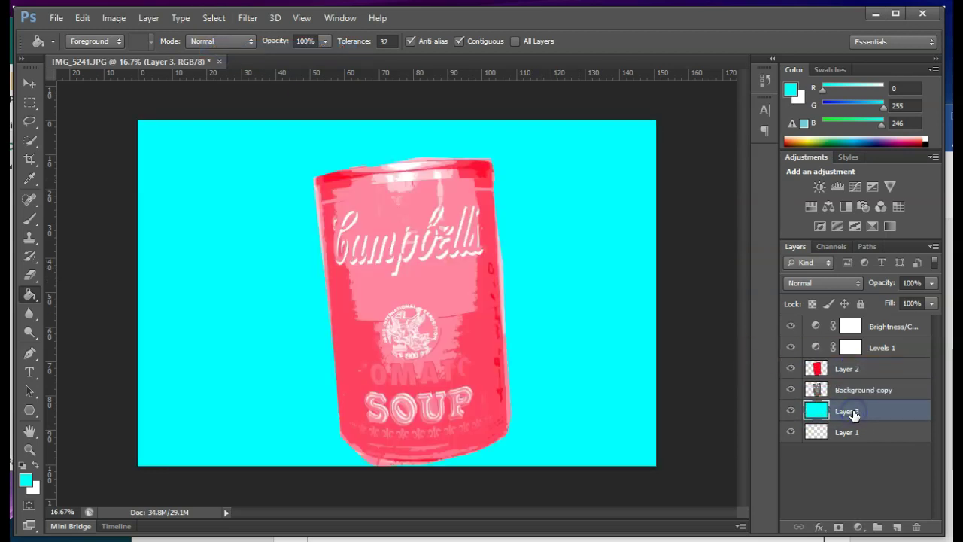
Crop the image to a 1 x 1 square around the can, rotating the crop so the can stands upright.
left_click(30, 159)
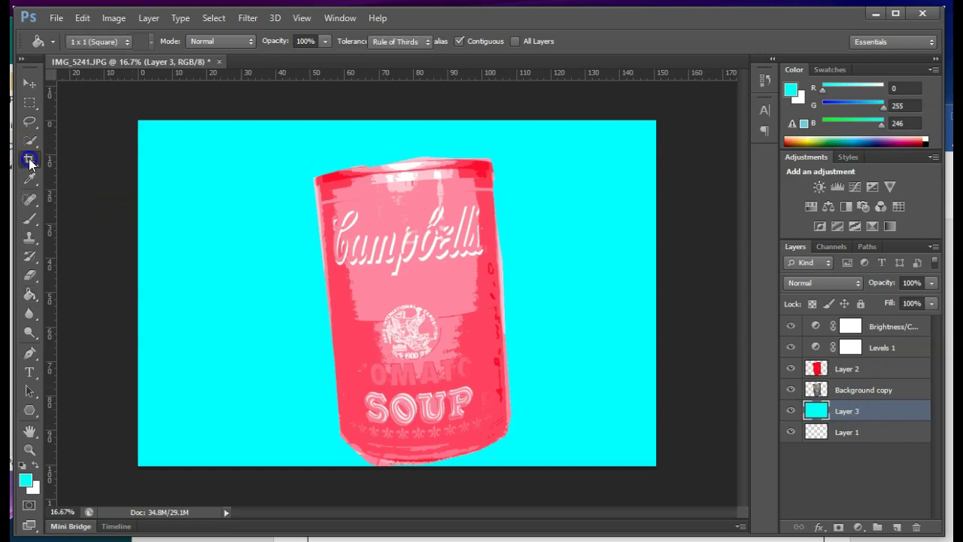
left_click(429, 210)
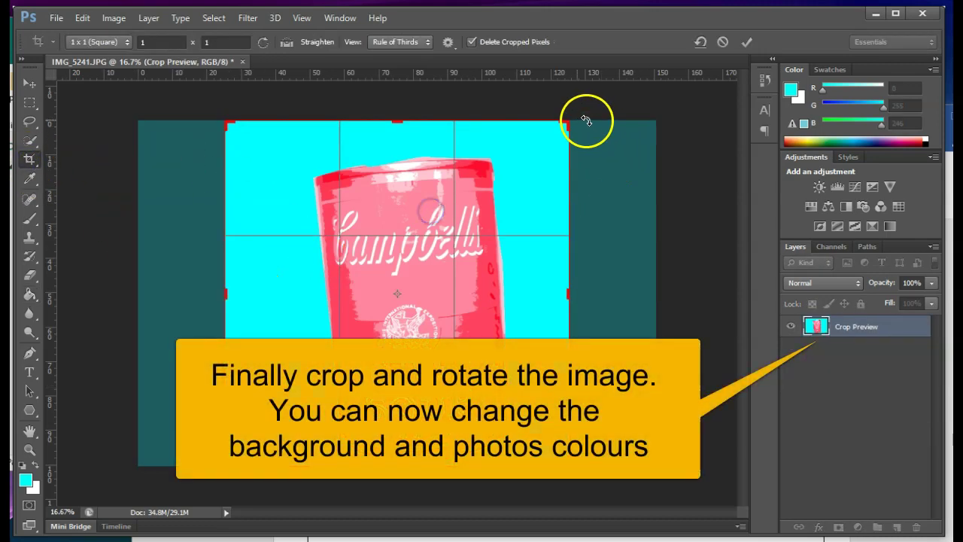
left_click_drag(585, 116, 598, 135)
left_click_drag(397, 436, 398, 468)
left_click(746, 42)
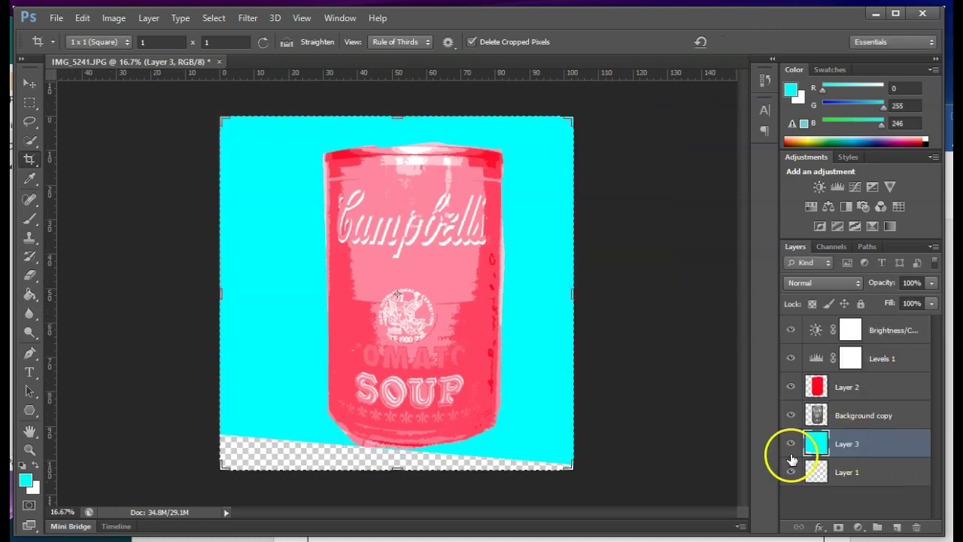
Fill the transparent strip along the bottom of Layer 3 with the same cyan using the Paint Bucket.
left_click(32, 292)
left_click(292, 457)
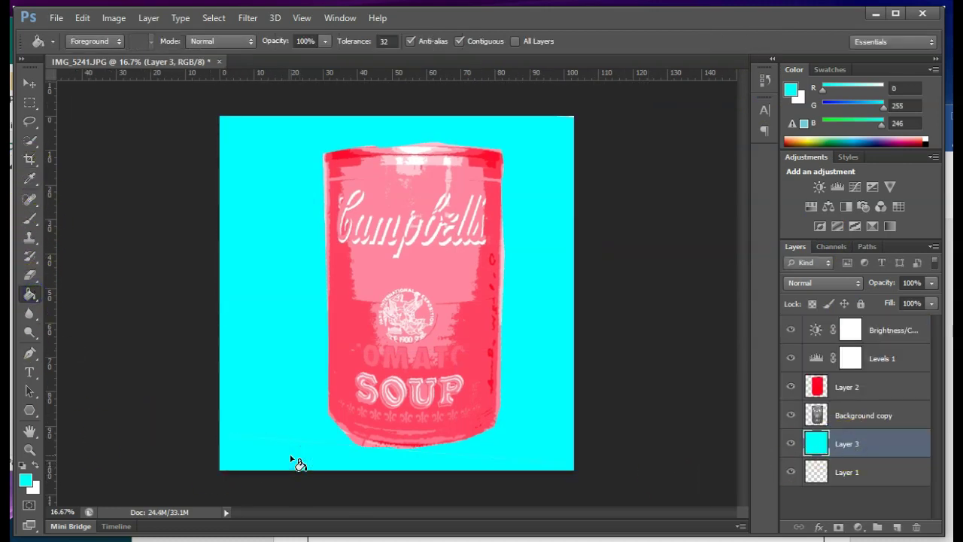
left_click(233, 455)
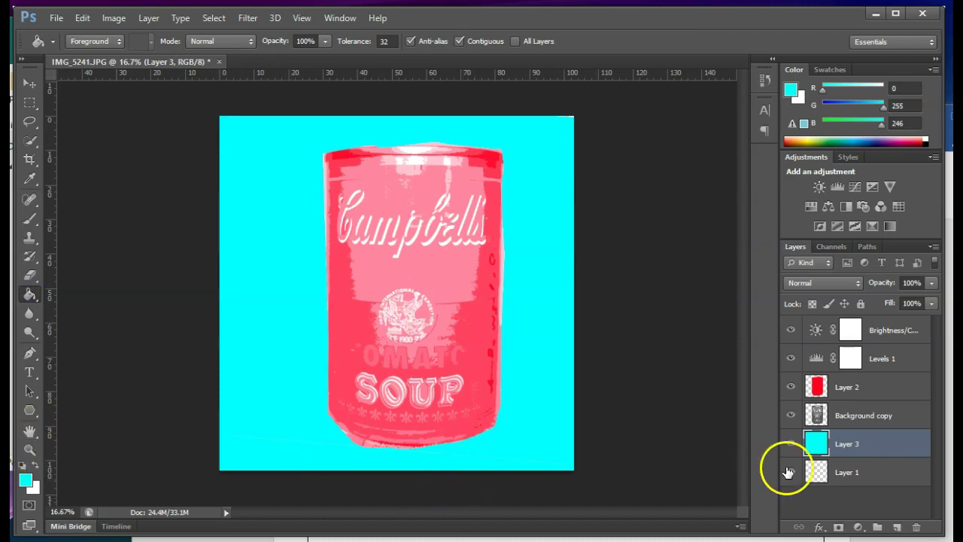
Create a new layer above Layer 2, load the can's outline as a selection and fill it with yellow (RGB 255, 246, 0).
left_click(897, 527)
left_click_drag(850, 445, 818, 449)
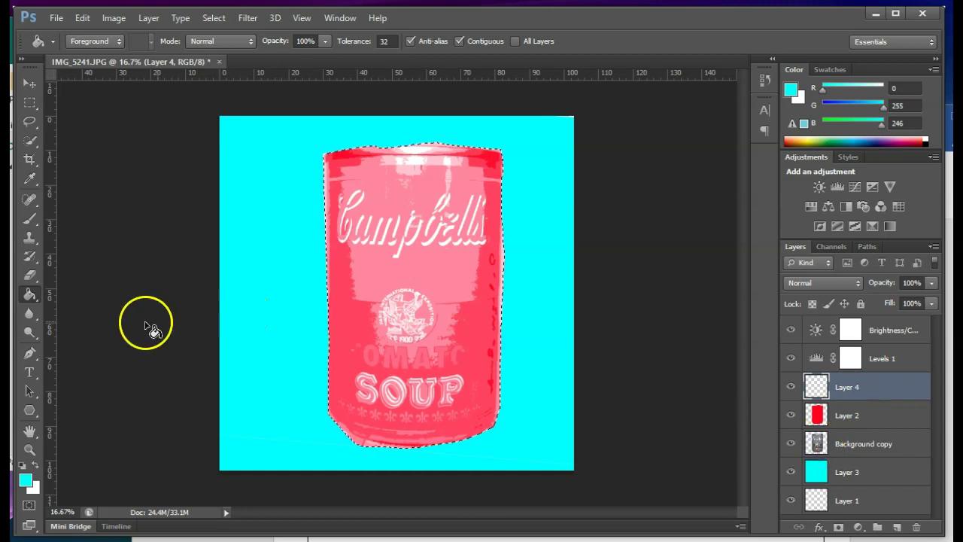
left_click(26, 479)
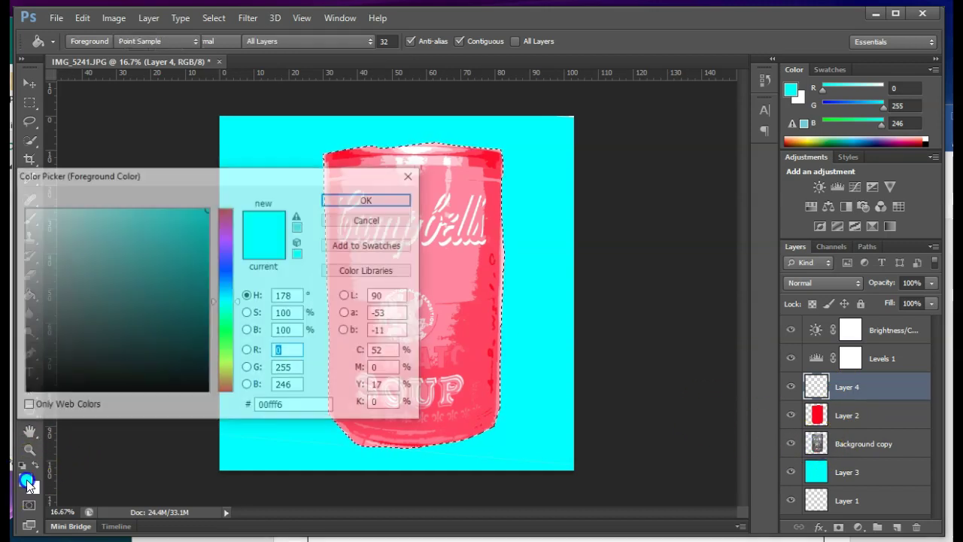
left_click_drag(221, 323, 226, 367)
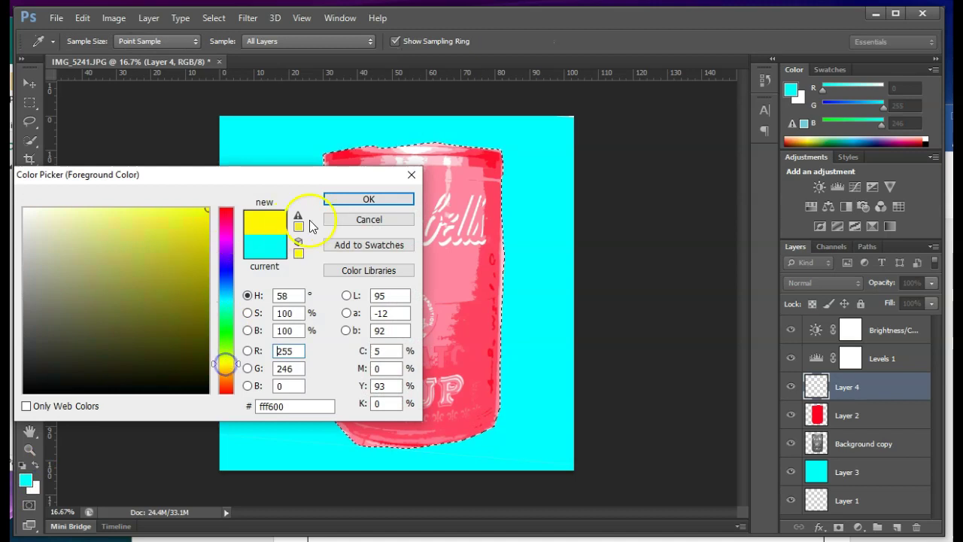
left_click(341, 204)
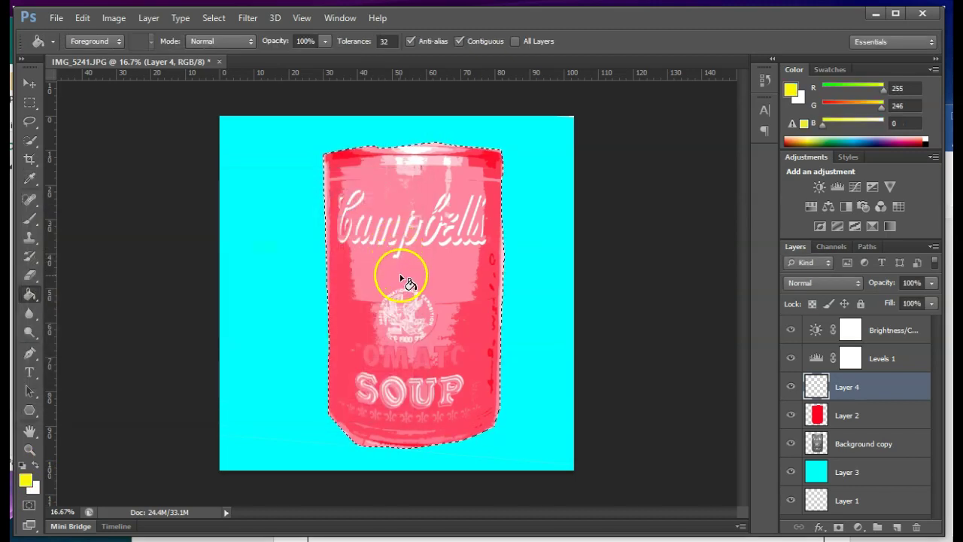
left_click(387, 329)
Try the Screen and Color Dodge blend modes on the yellow Layer 4 and hide the red Layer 2.
left_click(812, 282)
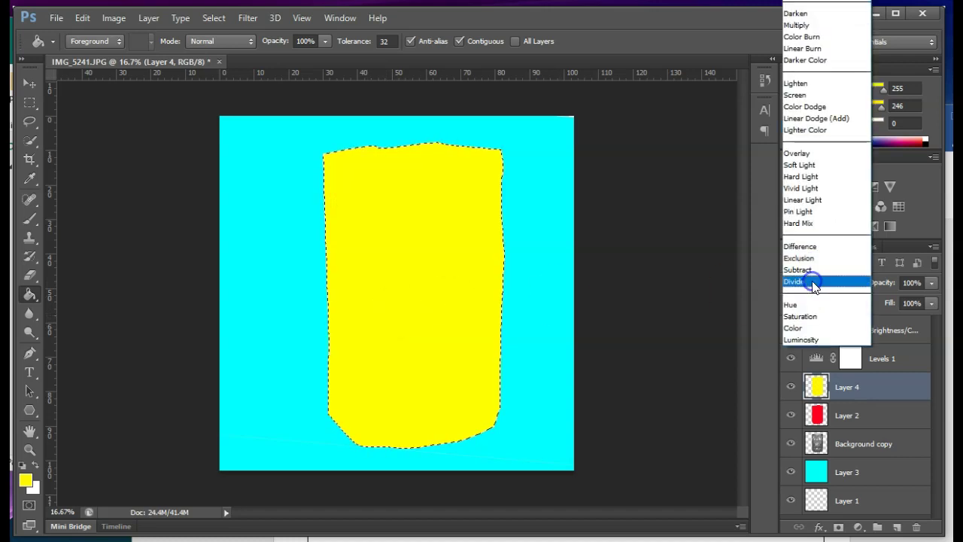
left_click(797, 95)
scroll(817, 282, "down", 1)
left_click(791, 415)
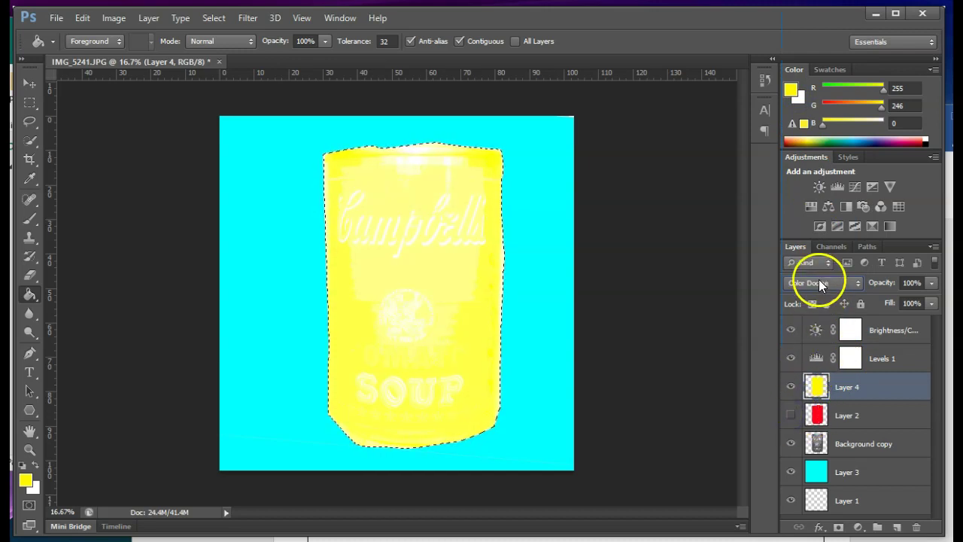
Compare further blend modes on Layer 4, settle on Soft Light and clear the can selection.
scroll(817, 283, "down", 2)
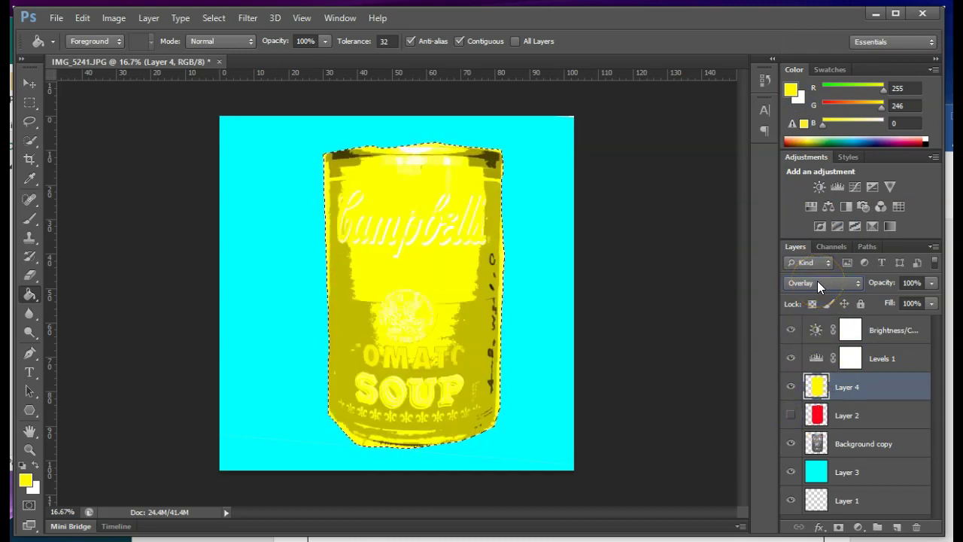
scroll(817, 282, "up", 2)
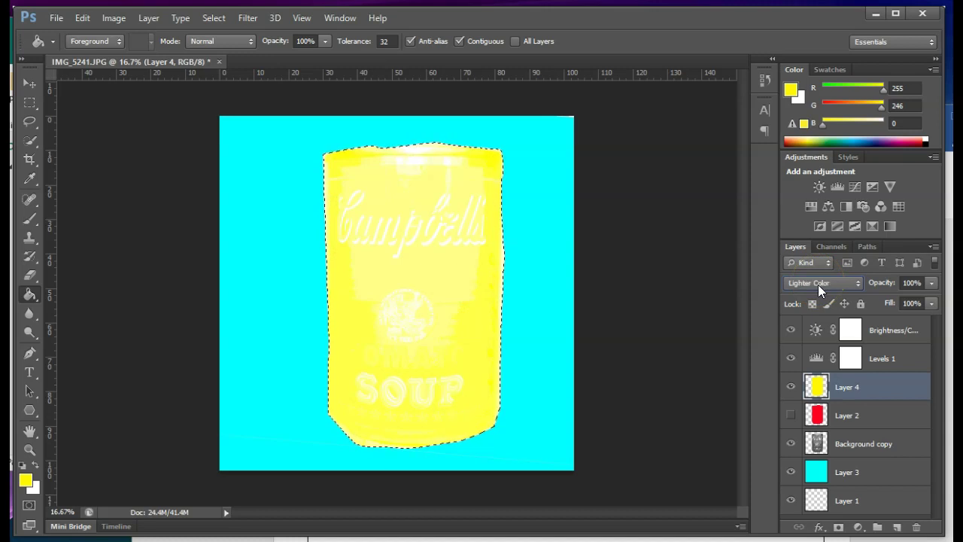
scroll(818, 284, "down", 3)
scroll(817, 284, "up", 1)
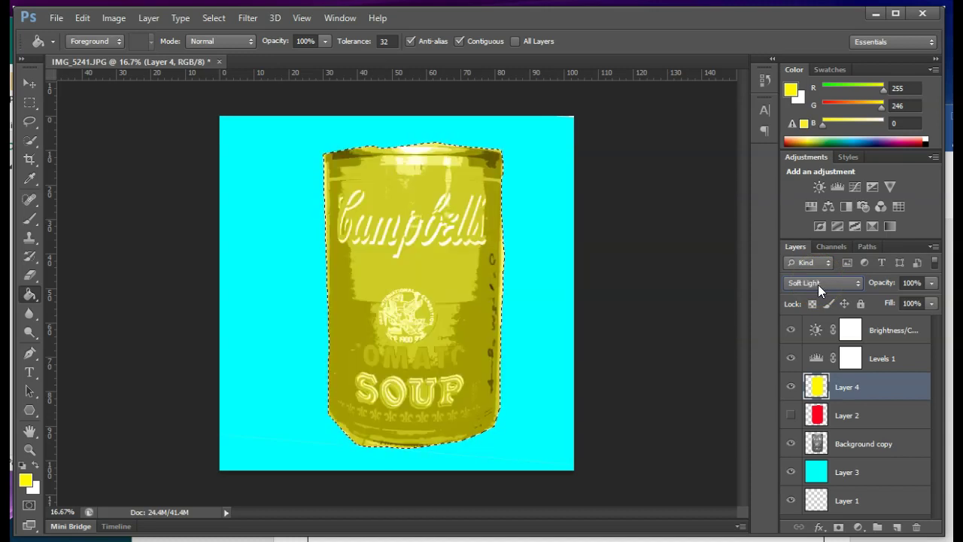
left_click(730, 307)
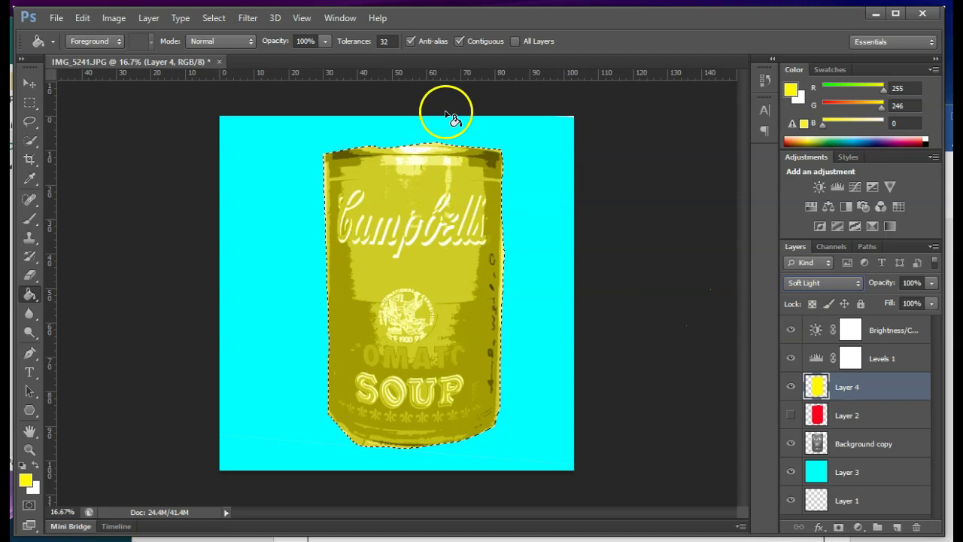
left_click(214, 17)
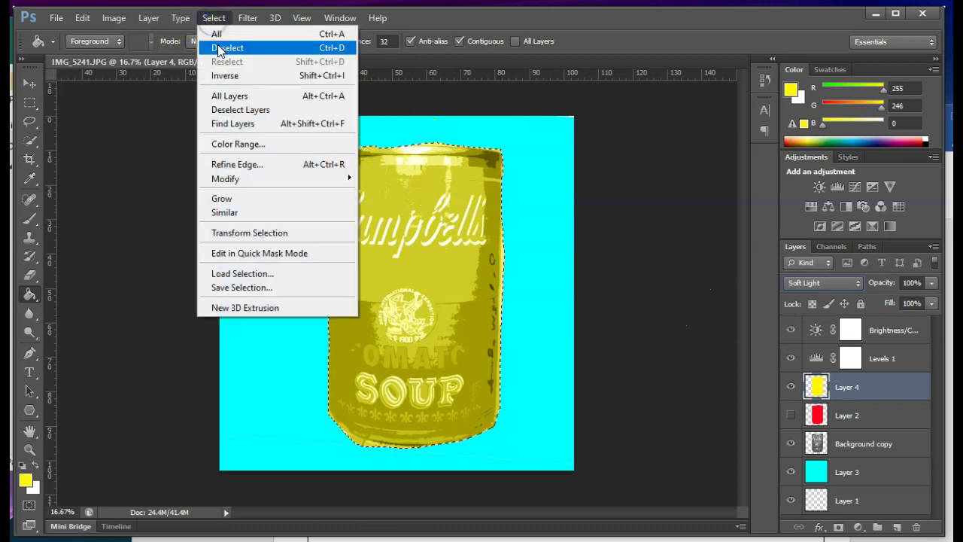
left_click(218, 48)
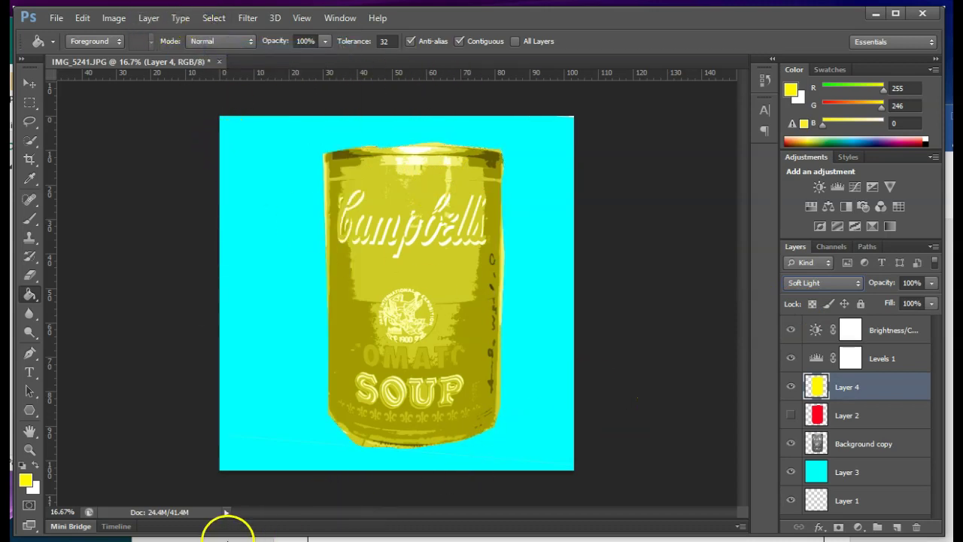